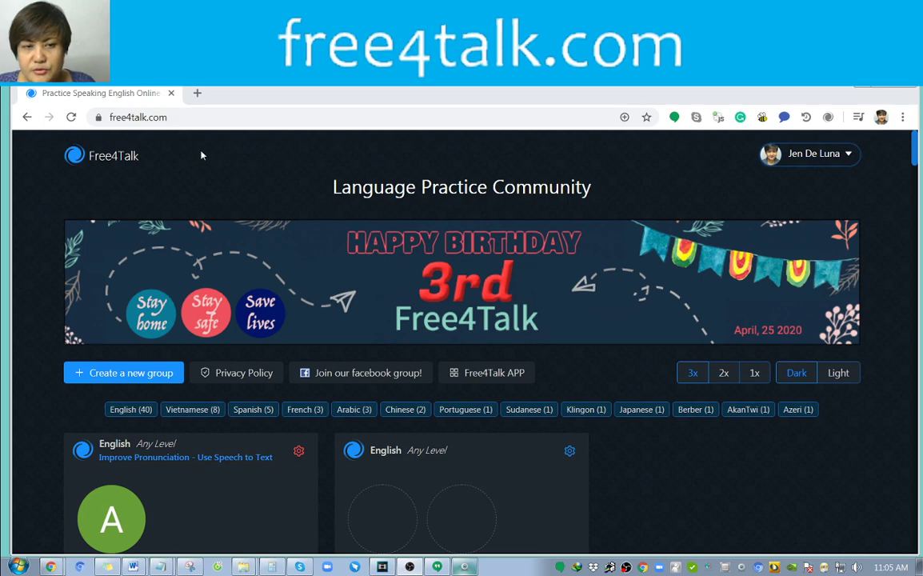
pyautogui.click(185, 118)
pyautogui.click(155, 116)
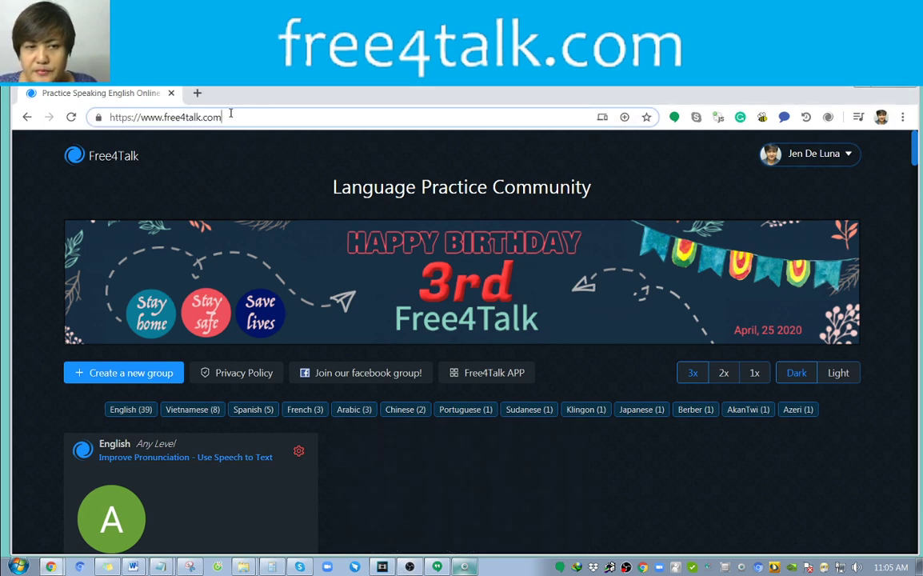
pyautogui.moveTo(223, 114); pyautogui.dragTo(140, 115)
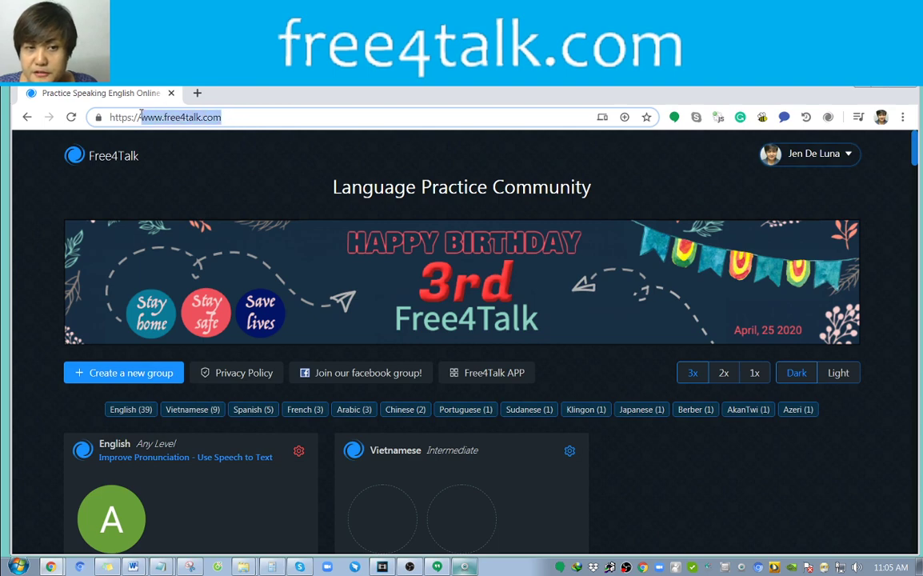
pyautogui.click(206, 117)
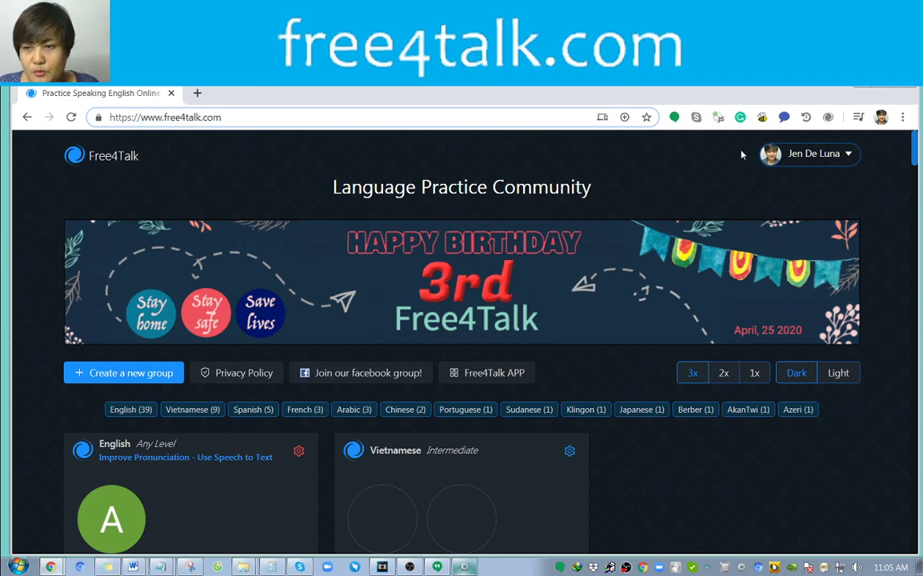
pyautogui.click(718, 169)
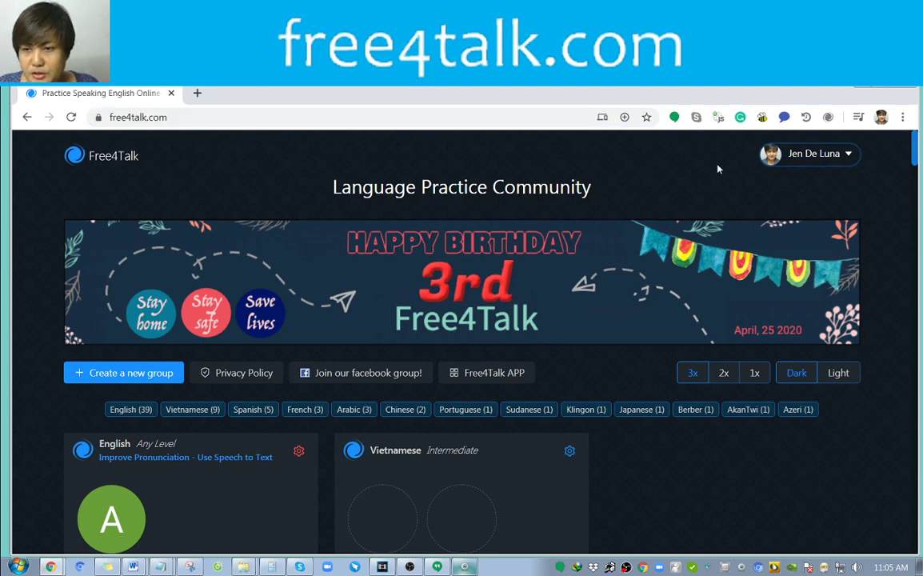
pyautogui.click(813, 157)
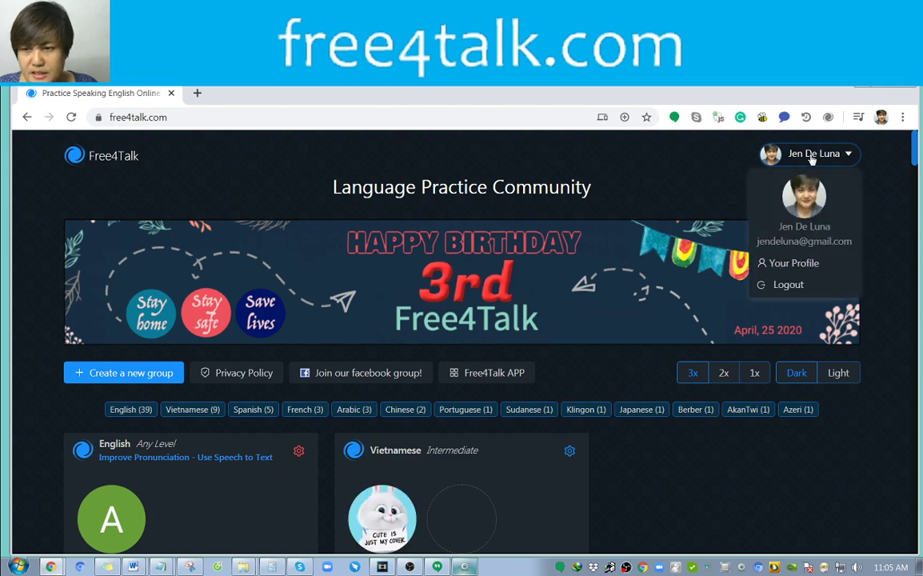
pyautogui.click(811, 159)
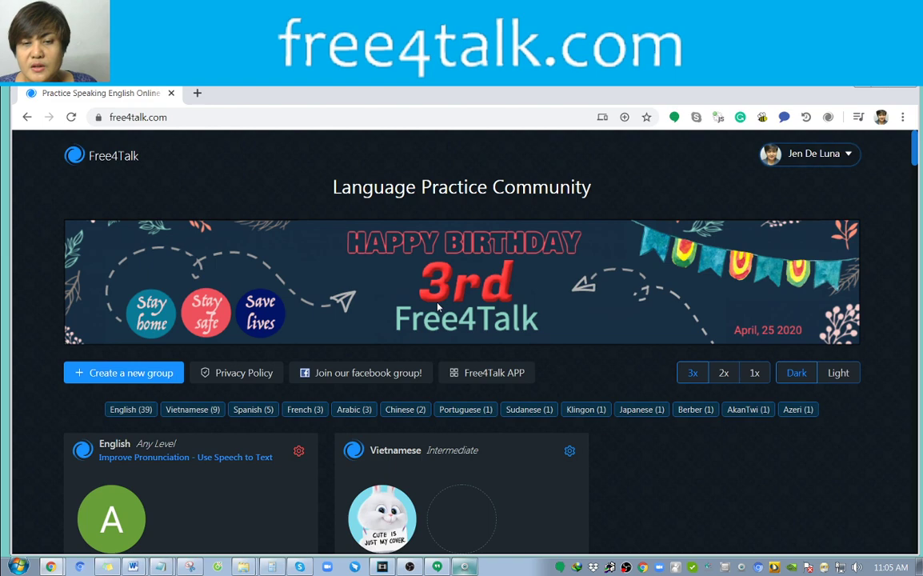
# Scroll down to the room group cards and zoom the page in past 150%
pyautogui.scroll(-1, 346, 312)
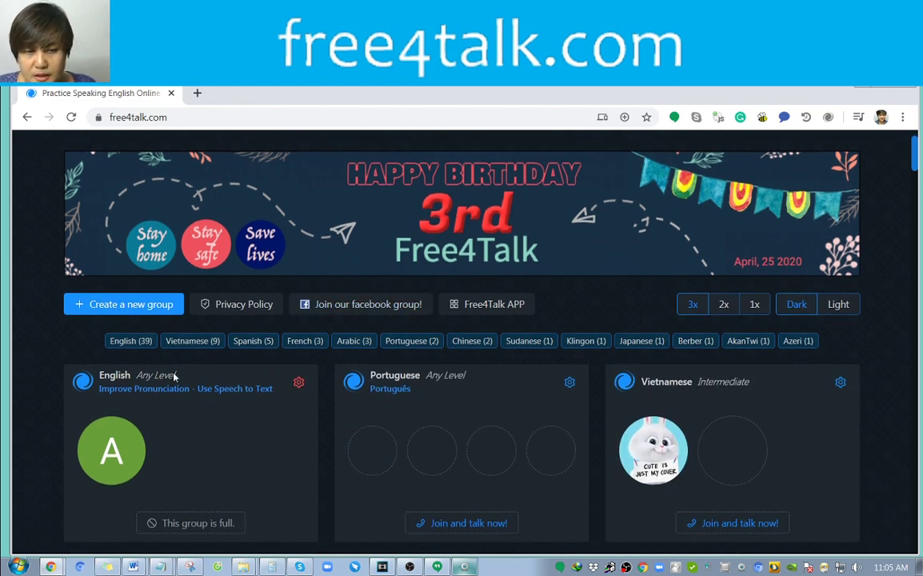
pyautogui.scroll(-1, 152, 404)
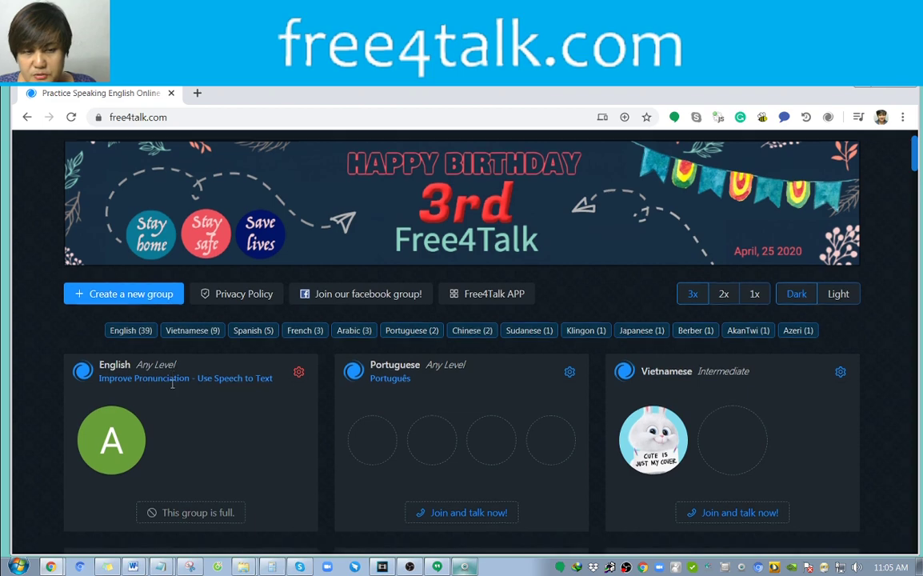
pyautogui.moveTo(99, 307); pyautogui.dragTo(136, 307)
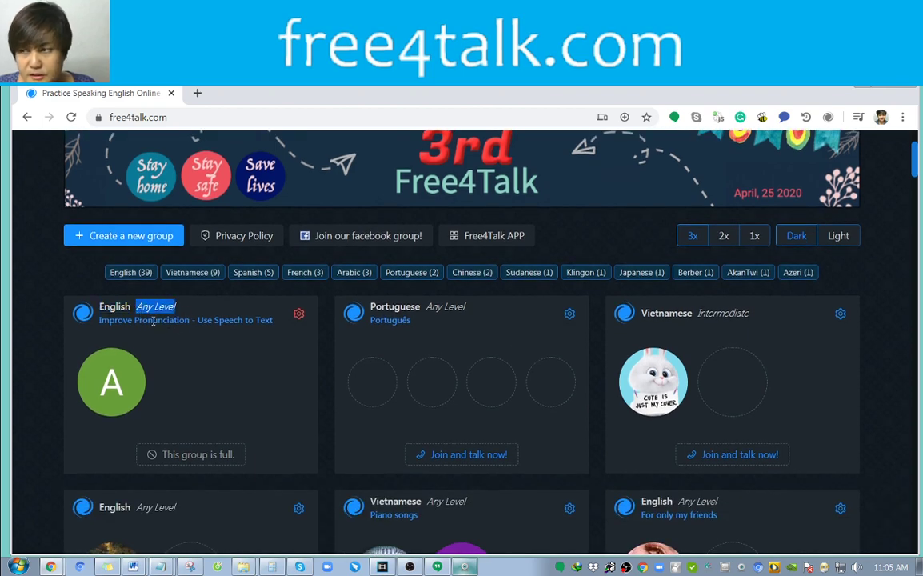
pyautogui.scroll(-1, 172, 320)
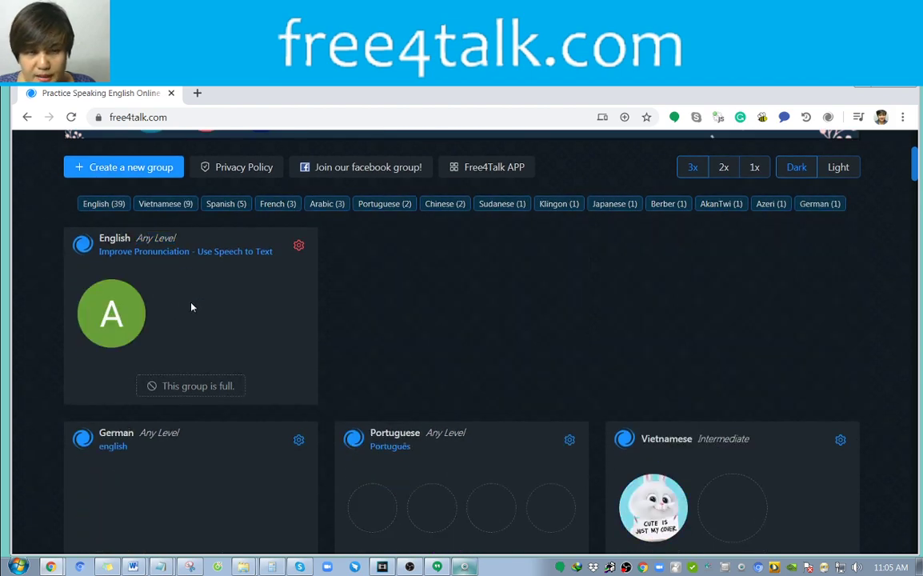
pyautogui.hotkey('ctrl', '+')
pyautogui.hotkey('ctrl', '+')
pyautogui.hotkey('ctrl', '+')
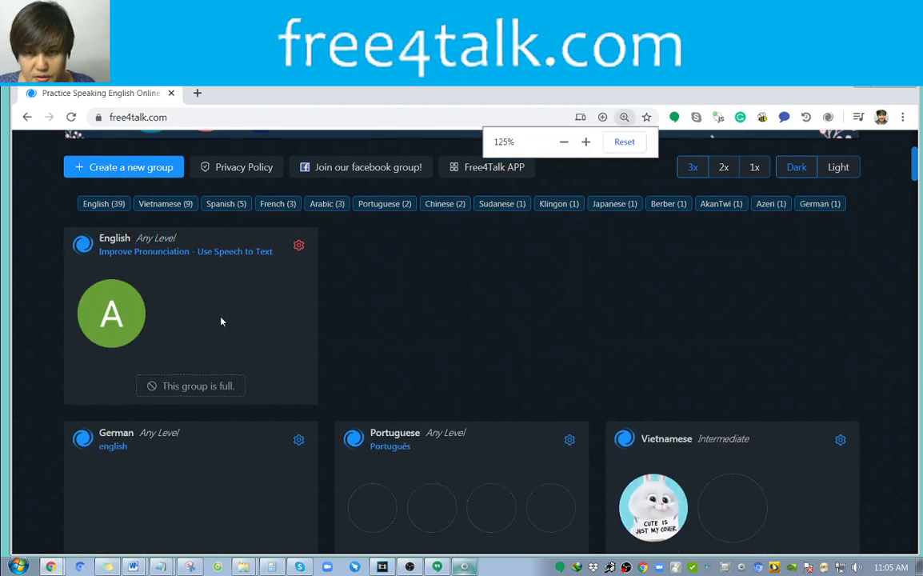
pyautogui.hotkey('ctrl', '+')
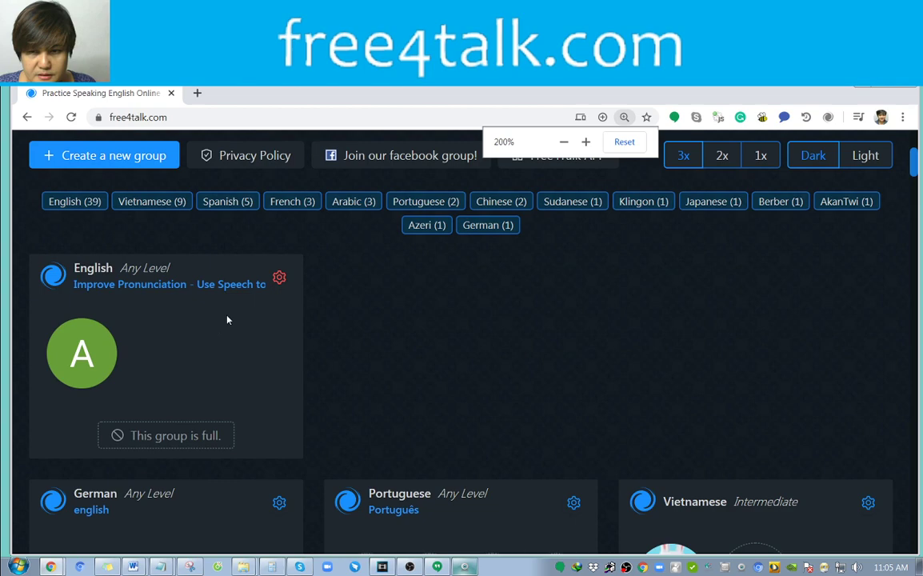
pyautogui.hotkey('ctrl', '+')
pyautogui.hotkey('ctrl', '+')
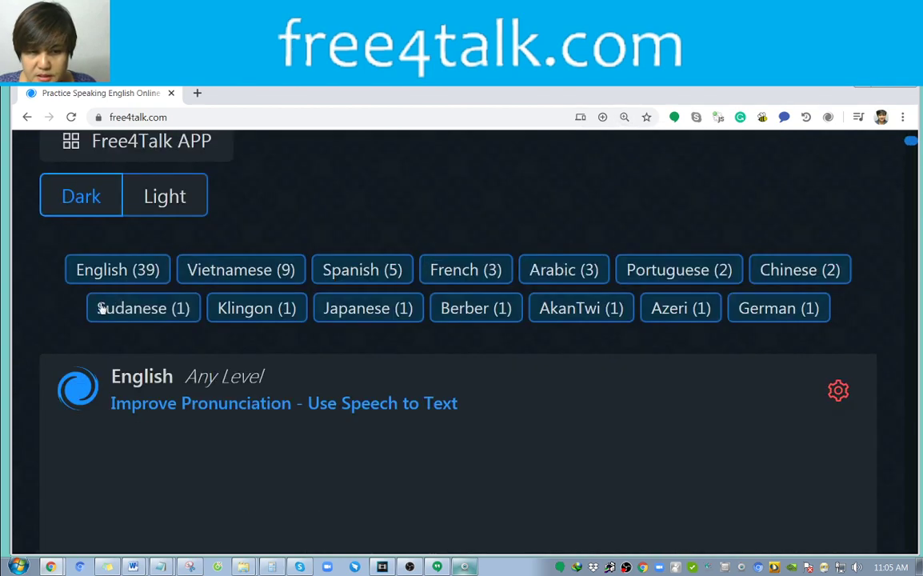
# Highlight the English room's title and Any Level label, then zoom back to 125%
pyautogui.moveTo(116, 376); pyautogui.dragTo(194, 368)
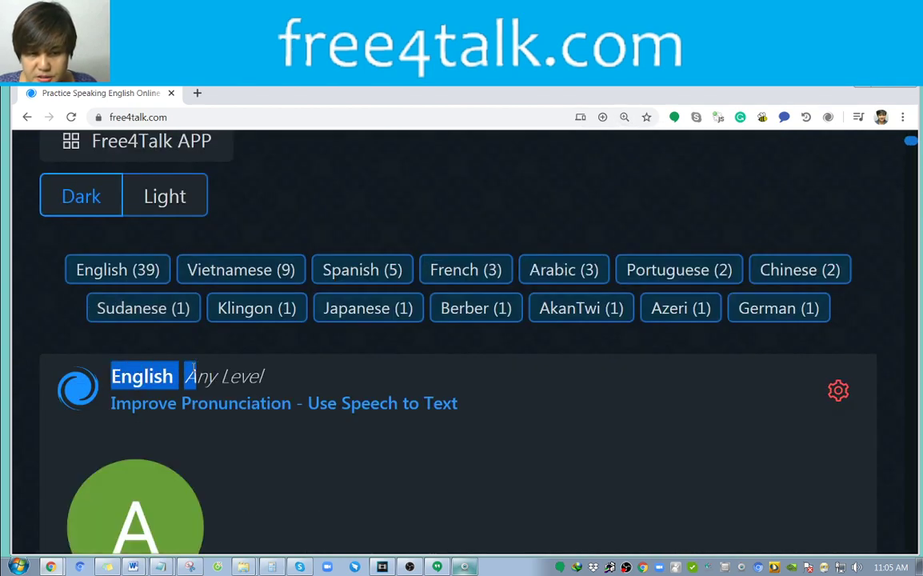
pyautogui.moveTo(269, 377); pyautogui.dragTo(184, 377)
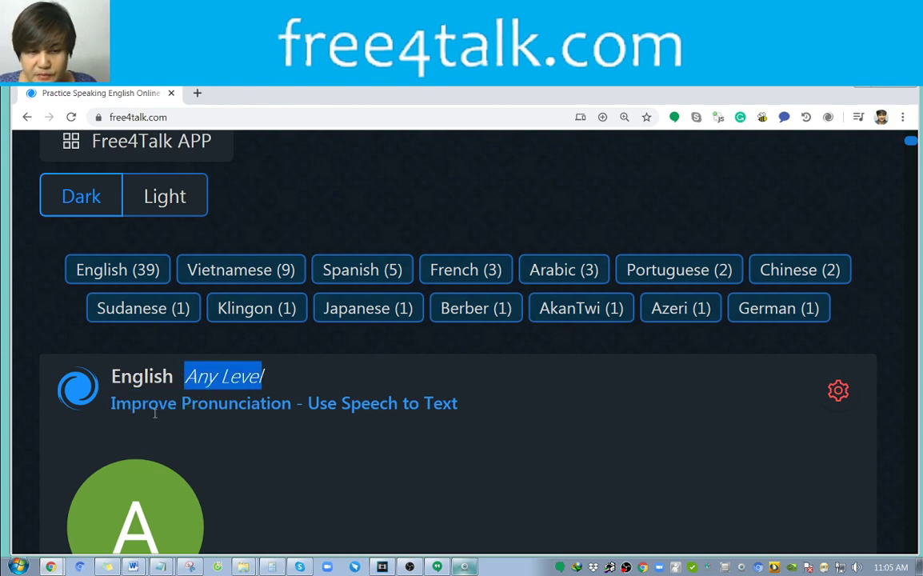
pyautogui.scroll(-1, 157, 411)
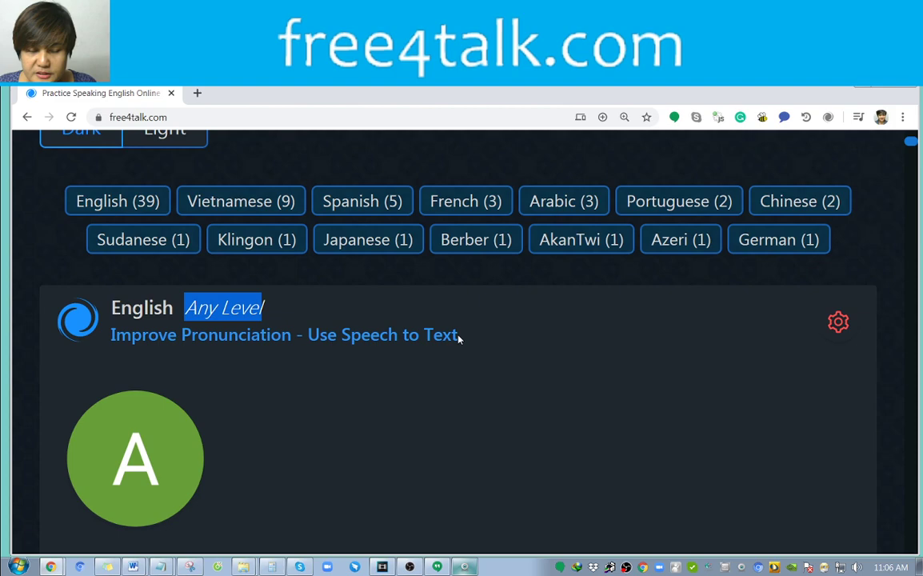
pyautogui.hotkey('ctrl', '-')
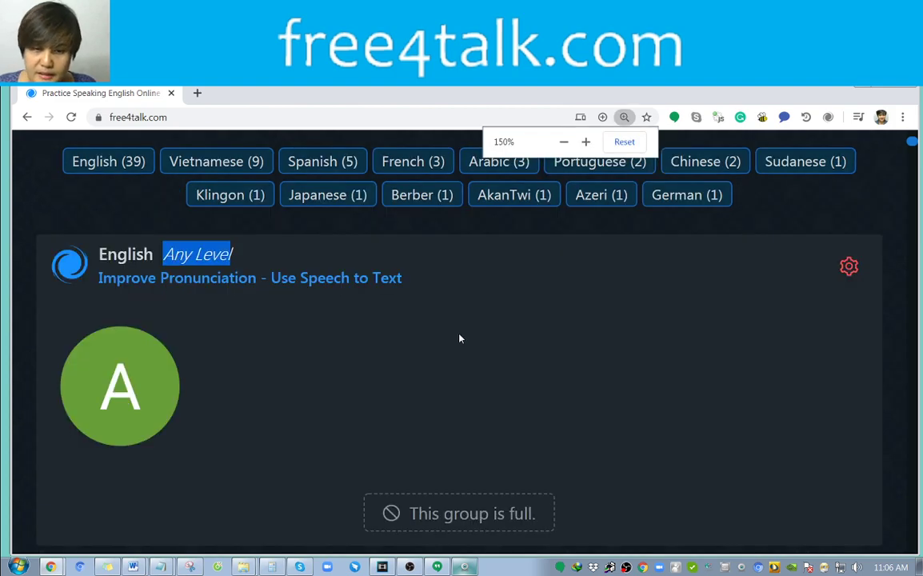
pyautogui.hotkey('ctrl', '-')
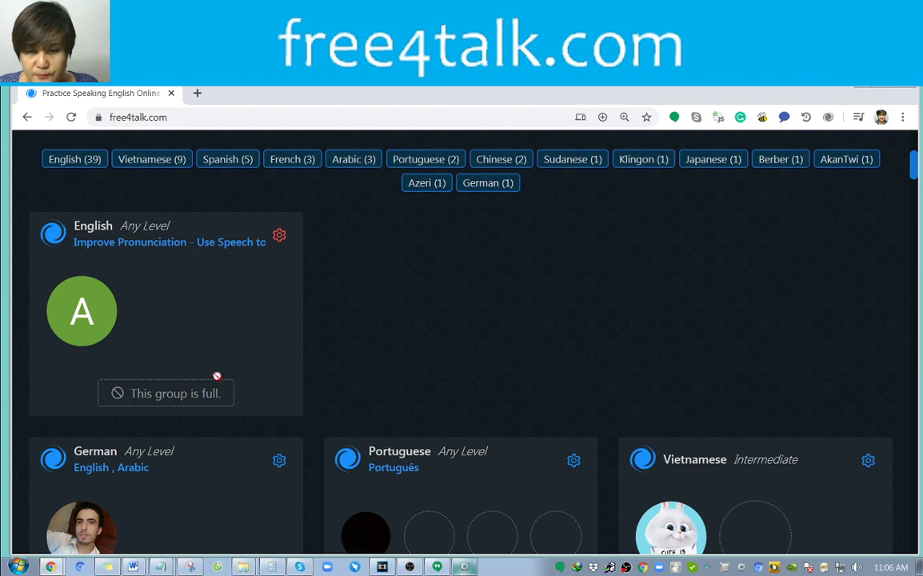
# Scroll the lobby down to the five-member English Upper Intermediate room card
pyautogui.scroll(-2, 308, 427)
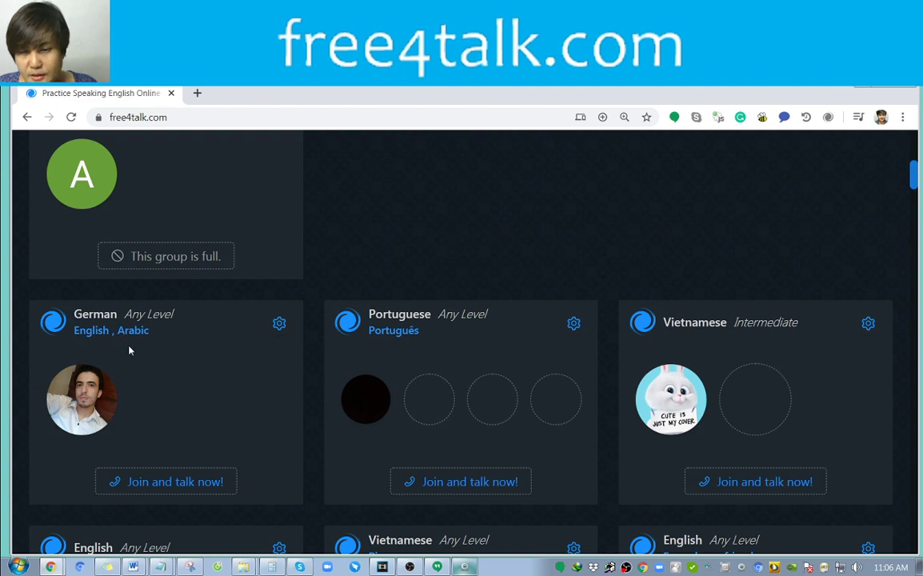
pyautogui.scroll(-1, 640, 280)
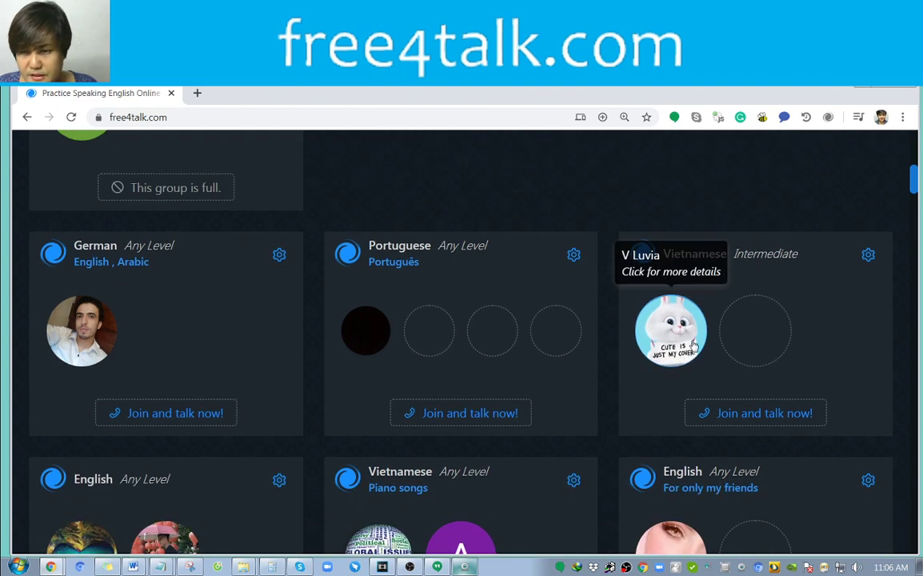
pyautogui.scroll(-2, 720, 345)
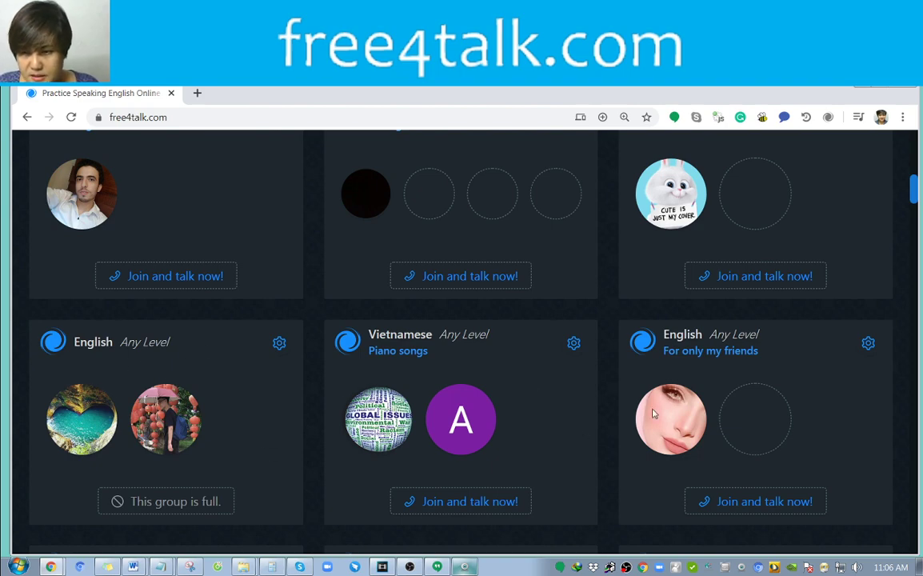
pyautogui.scroll(-3, 764, 382)
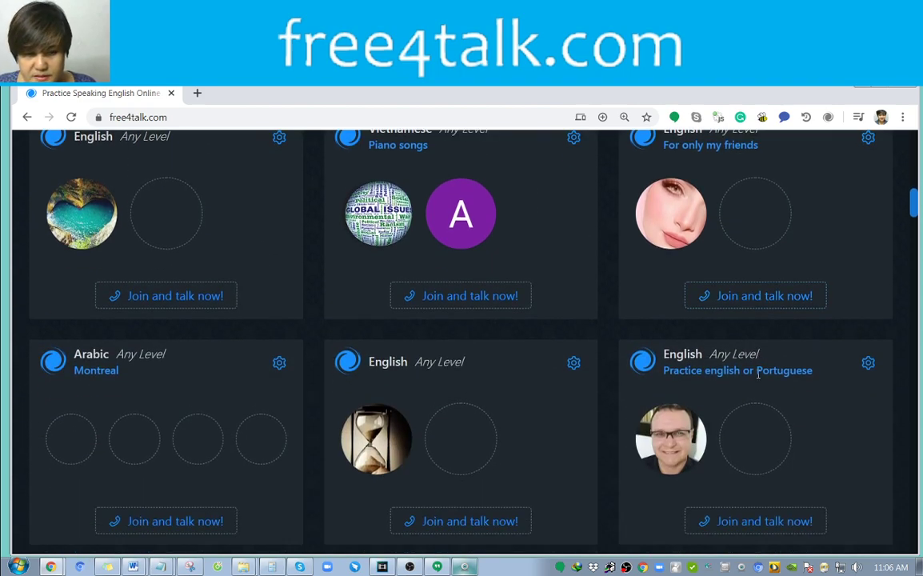
pyautogui.scroll(-2, 758, 376)
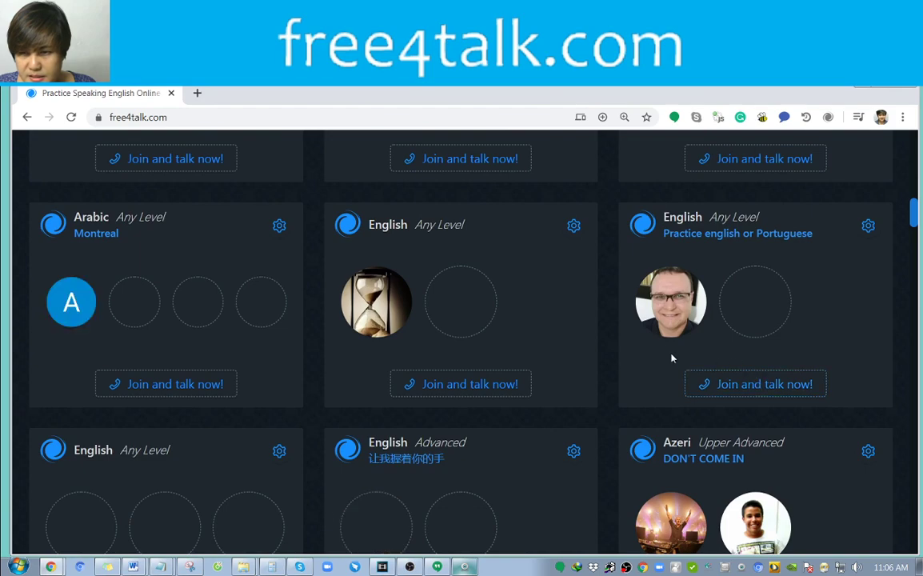
pyautogui.scroll(-1, 676, 330)
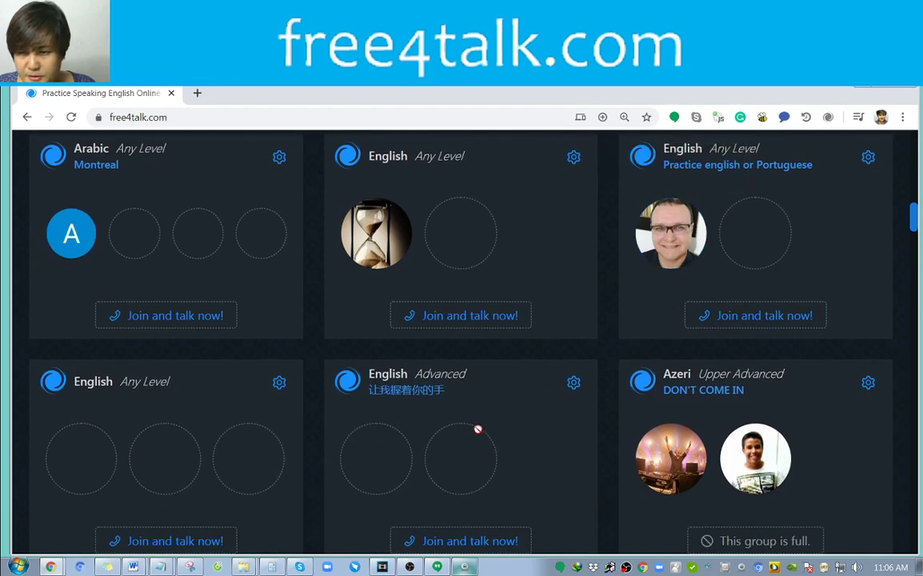
pyautogui.scroll(-5, 386, 450)
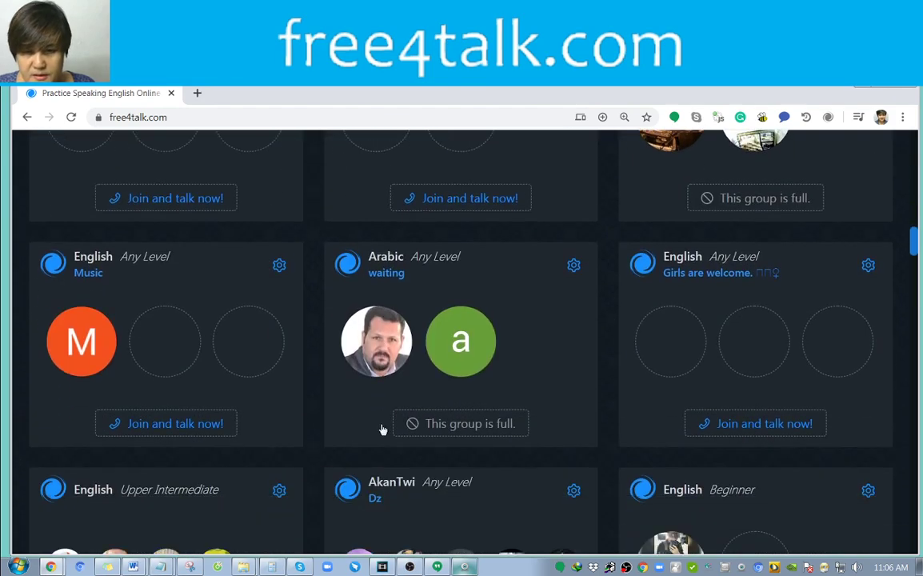
pyautogui.scroll(-2, 206, 356)
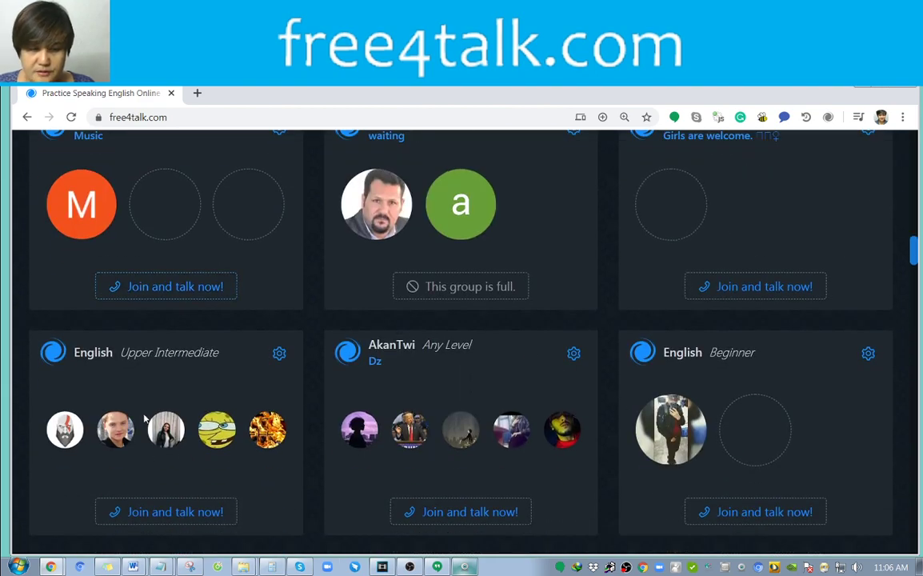
pyautogui.scroll(-1, 145, 419)
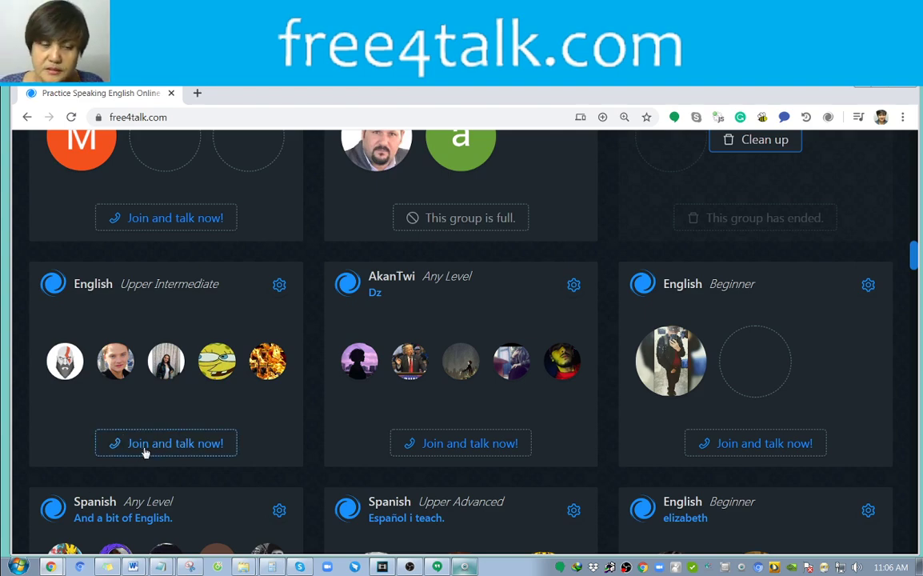
# Join the English Upper Intermediate room with 'Join and talk now!' and enter its call
pyautogui.click(145, 453)
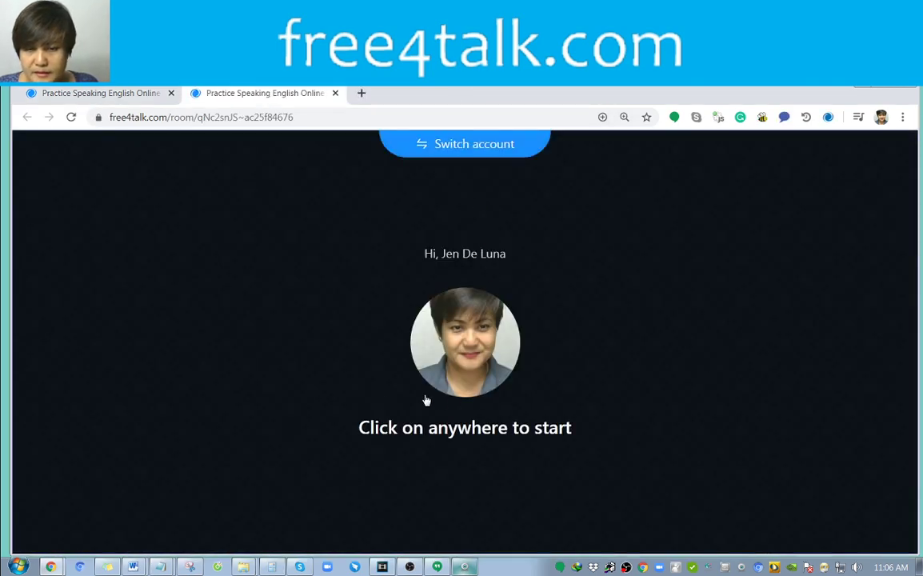
pyautogui.click(452, 415)
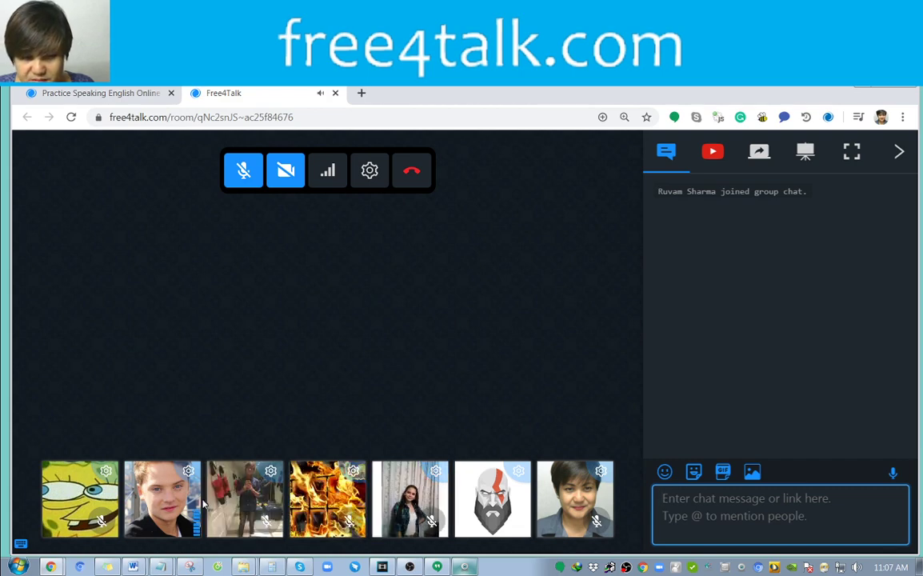
# Turn one participant's speaker volume down to the minimum
pyautogui.click(187, 474)
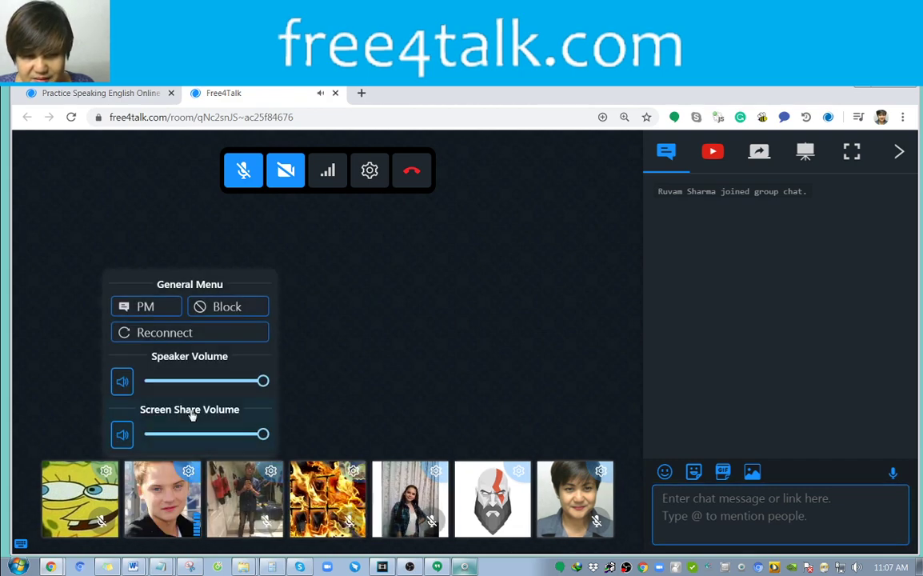
pyautogui.click(158, 384)
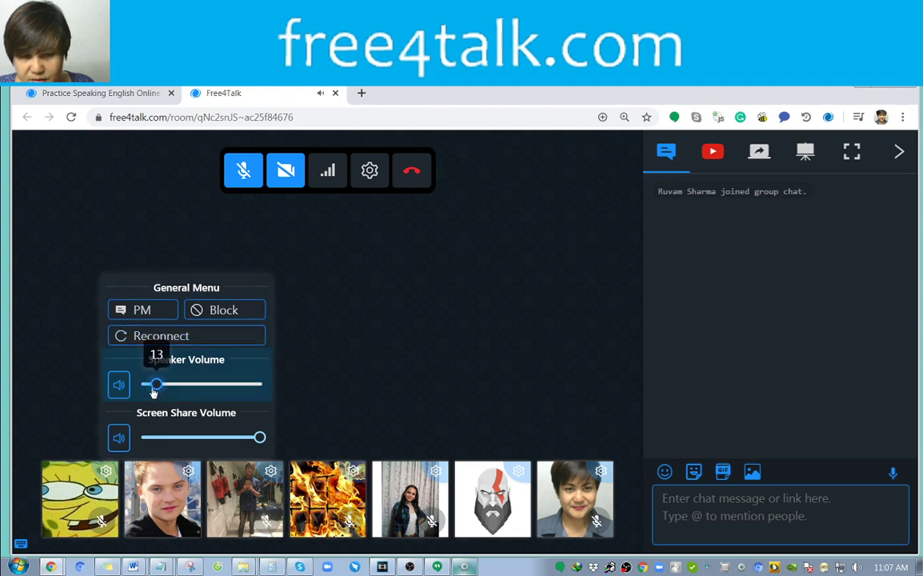
pyautogui.moveTo(157, 384); pyautogui.dragTo(147, 385)
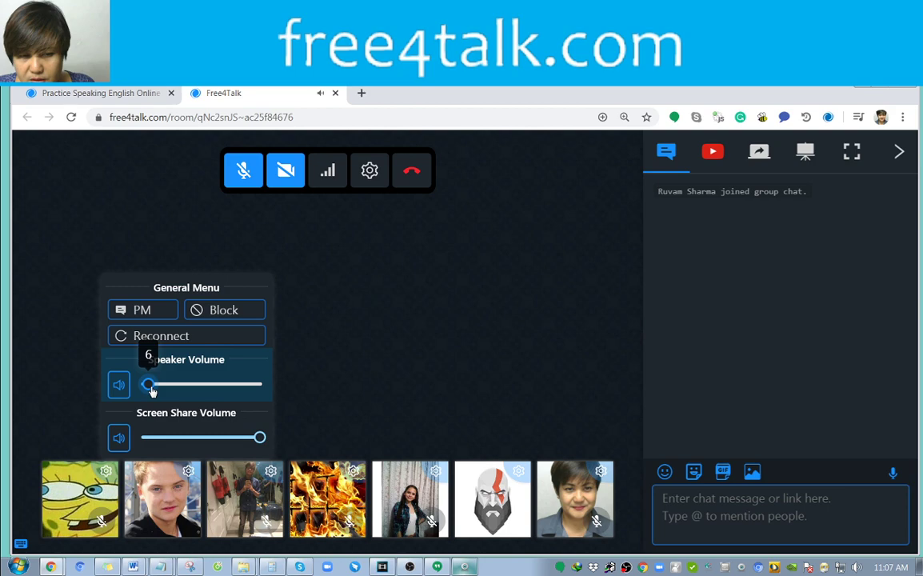
# Lower the bearded-avatar participant's speaker volume to about 16, then feature your own video
pyautogui.click(494, 480)
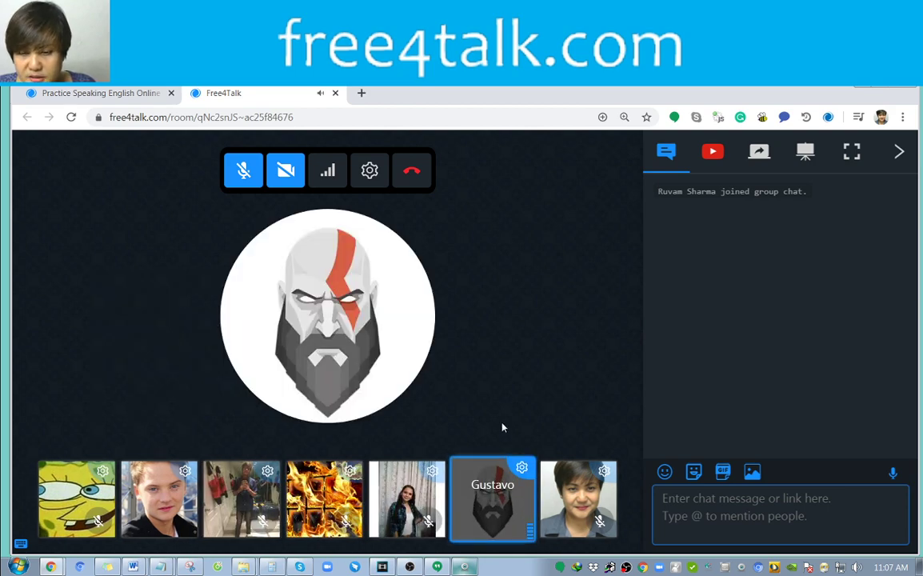
pyautogui.click(522, 467)
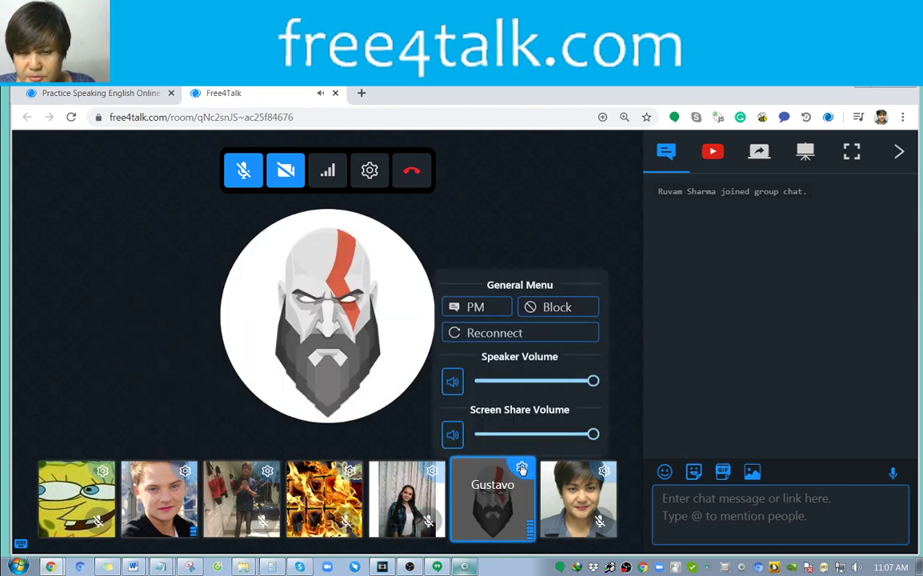
pyautogui.moveTo(587, 379); pyautogui.dragTo(493, 381)
pyautogui.click(732, 524)
pyautogui.click(572, 514)
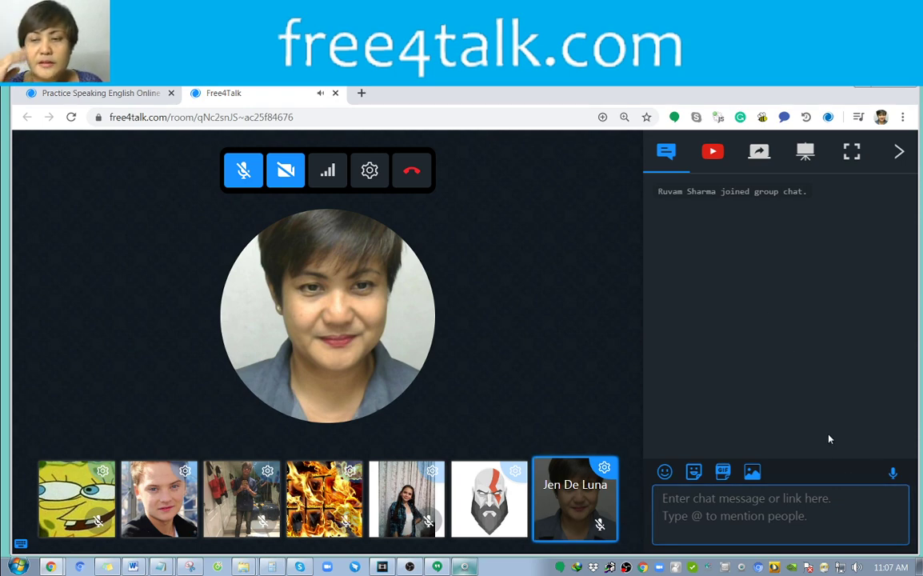
# Open the chat's Speech To Text panel from the chat toolbar's microphone icon
pyautogui.click(894, 475)
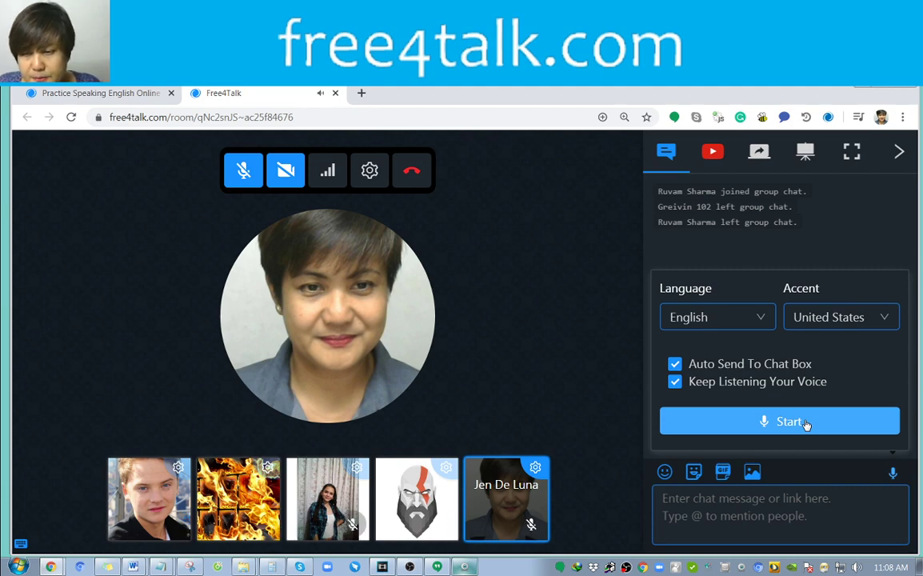
# Start Speech To Text, dictate messages into the chat, then reopen the settings panel
pyautogui.click(790, 420)
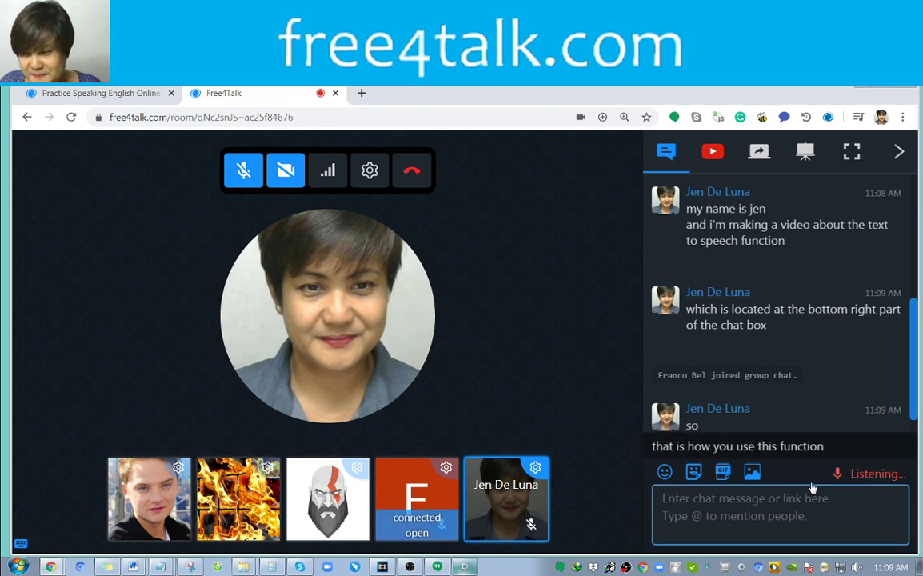
pyautogui.click(854, 479)
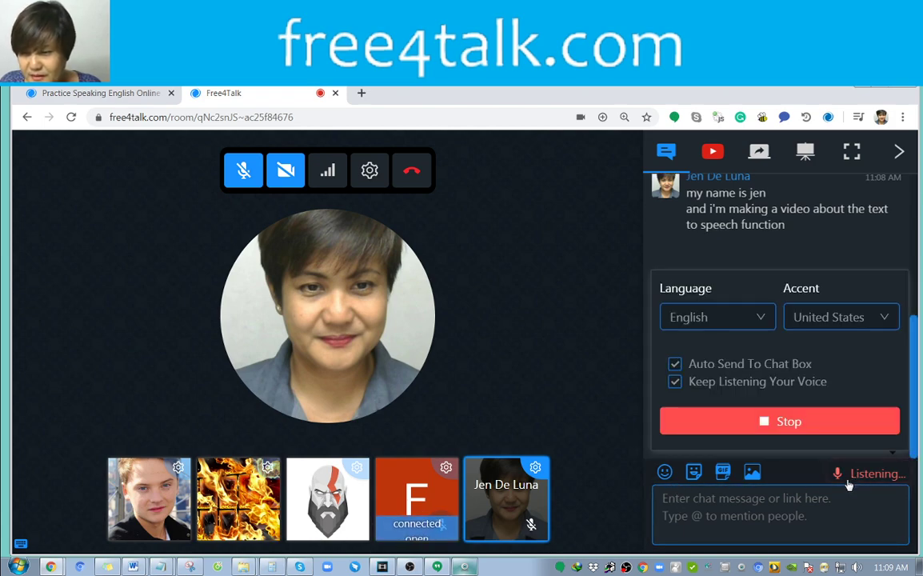
# Stop transcription and uncheck 'Keep Listening Your Voice', leaving auto-send on
pyautogui.click(792, 422)
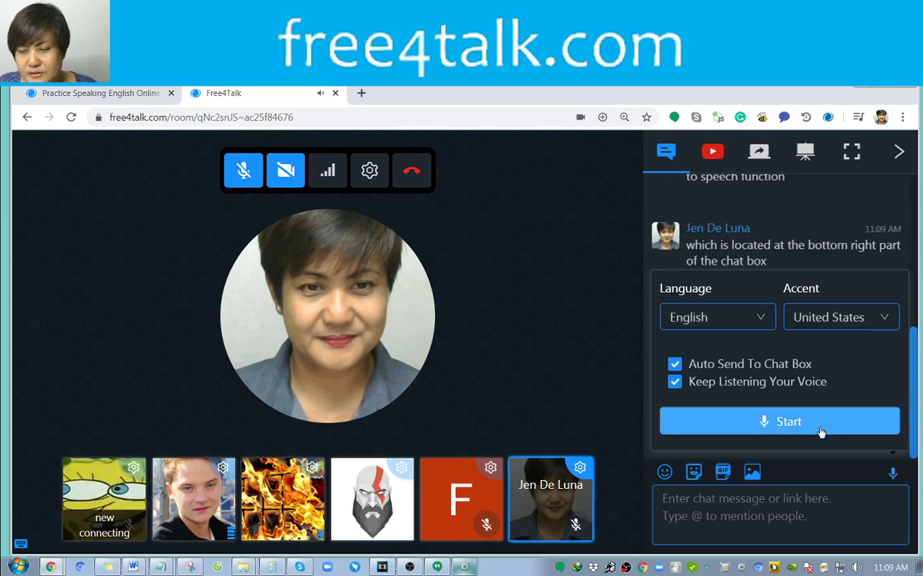
pyautogui.click(675, 383)
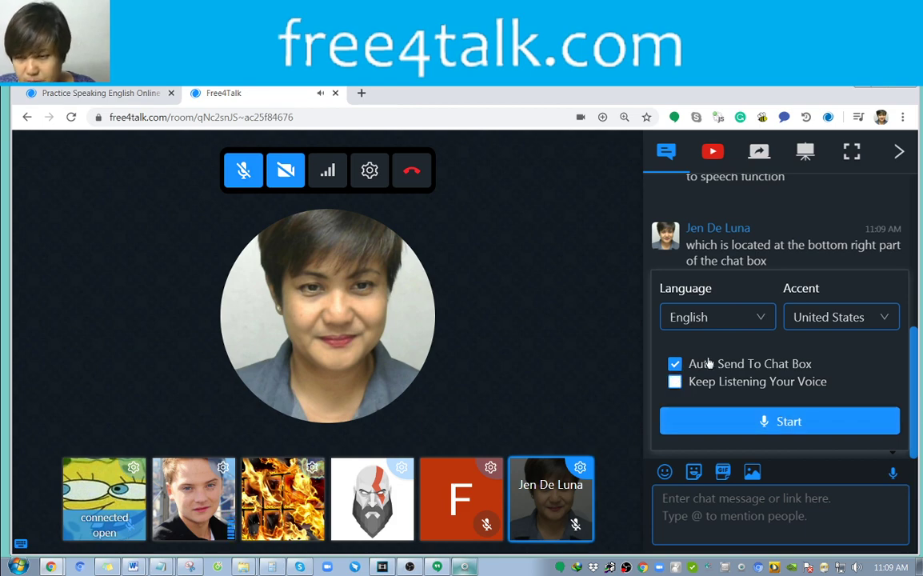